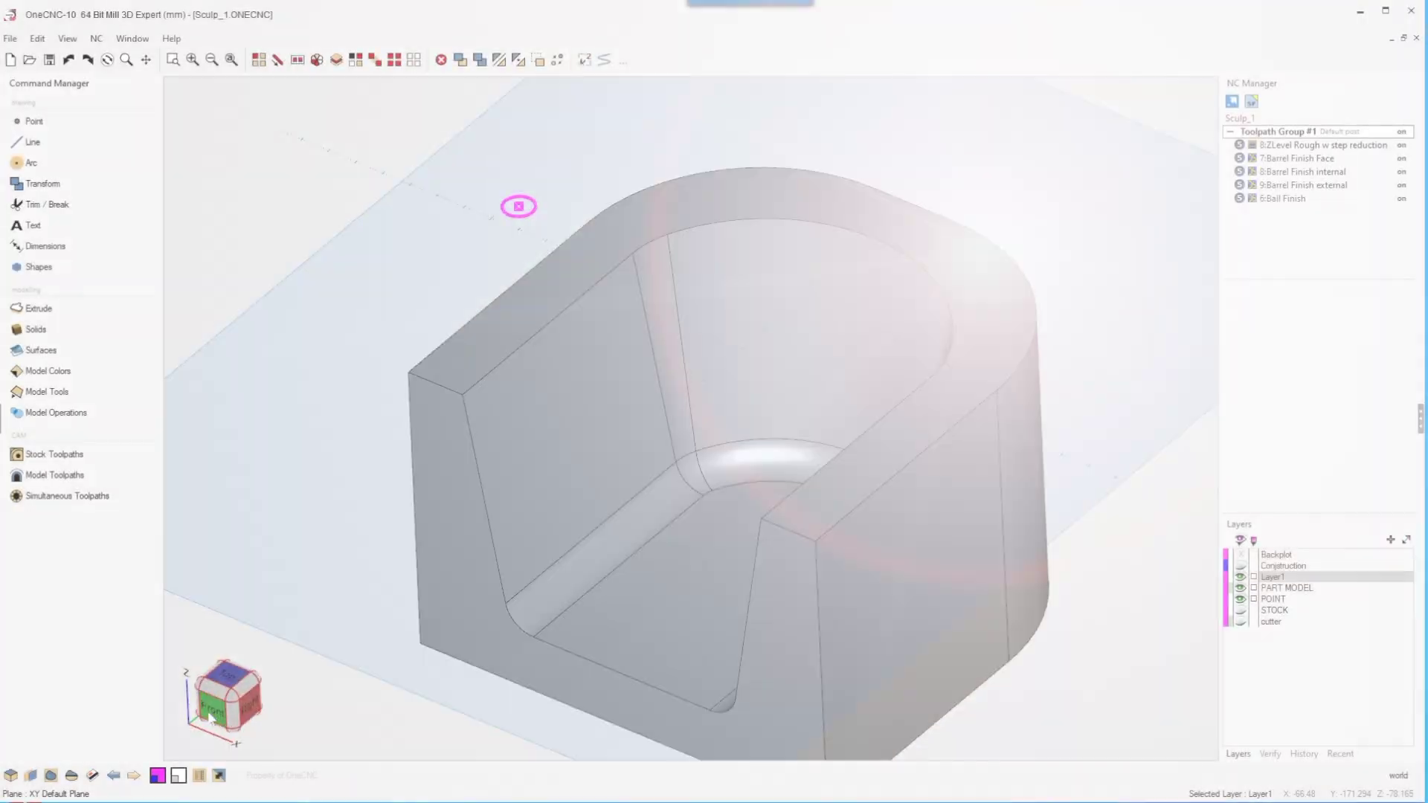
- Turn Sculp_1 to a top-front-right 3-D view and run Live Simulation with the stock model
left_click(641, 481)
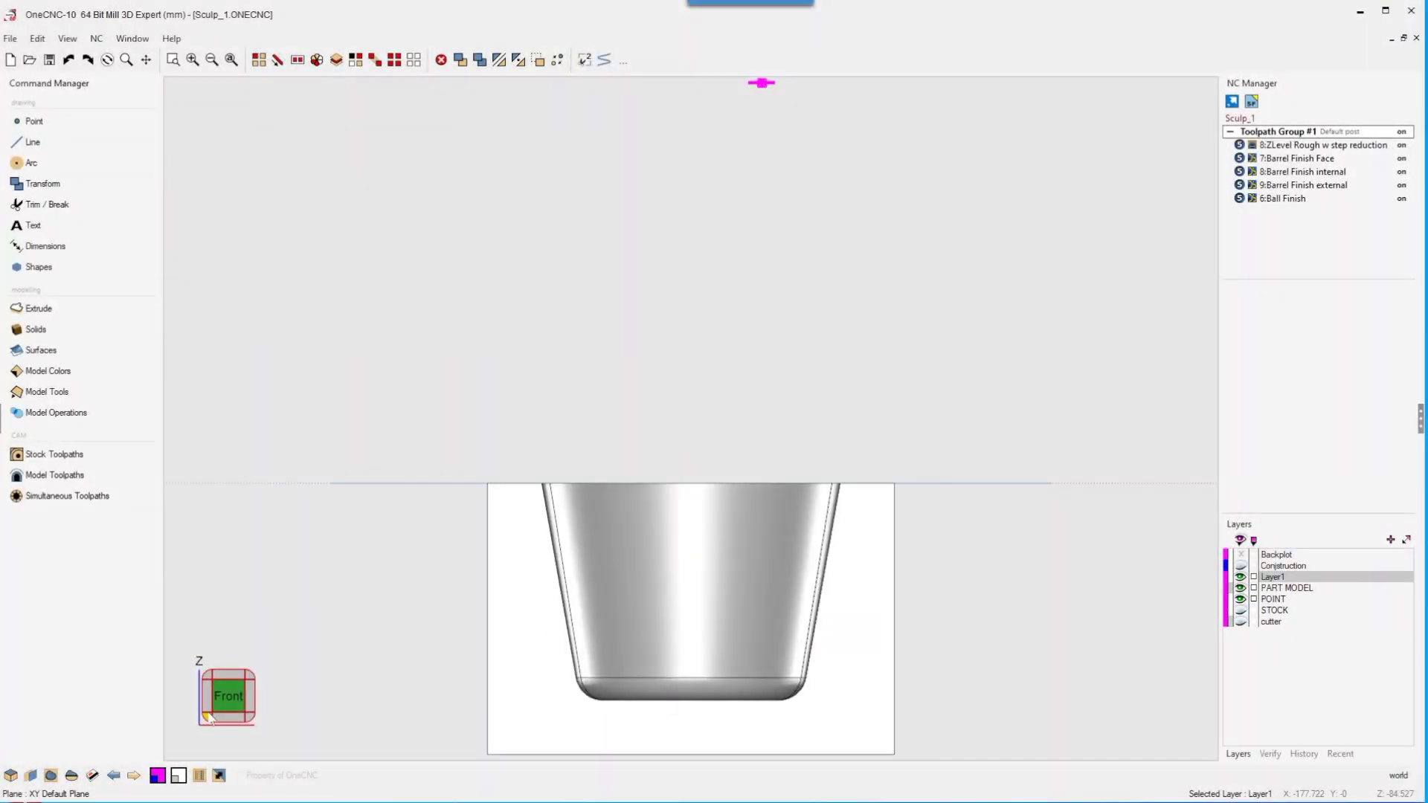
left_click(715, 482)
left_click(229, 686)
left_click(230, 714)
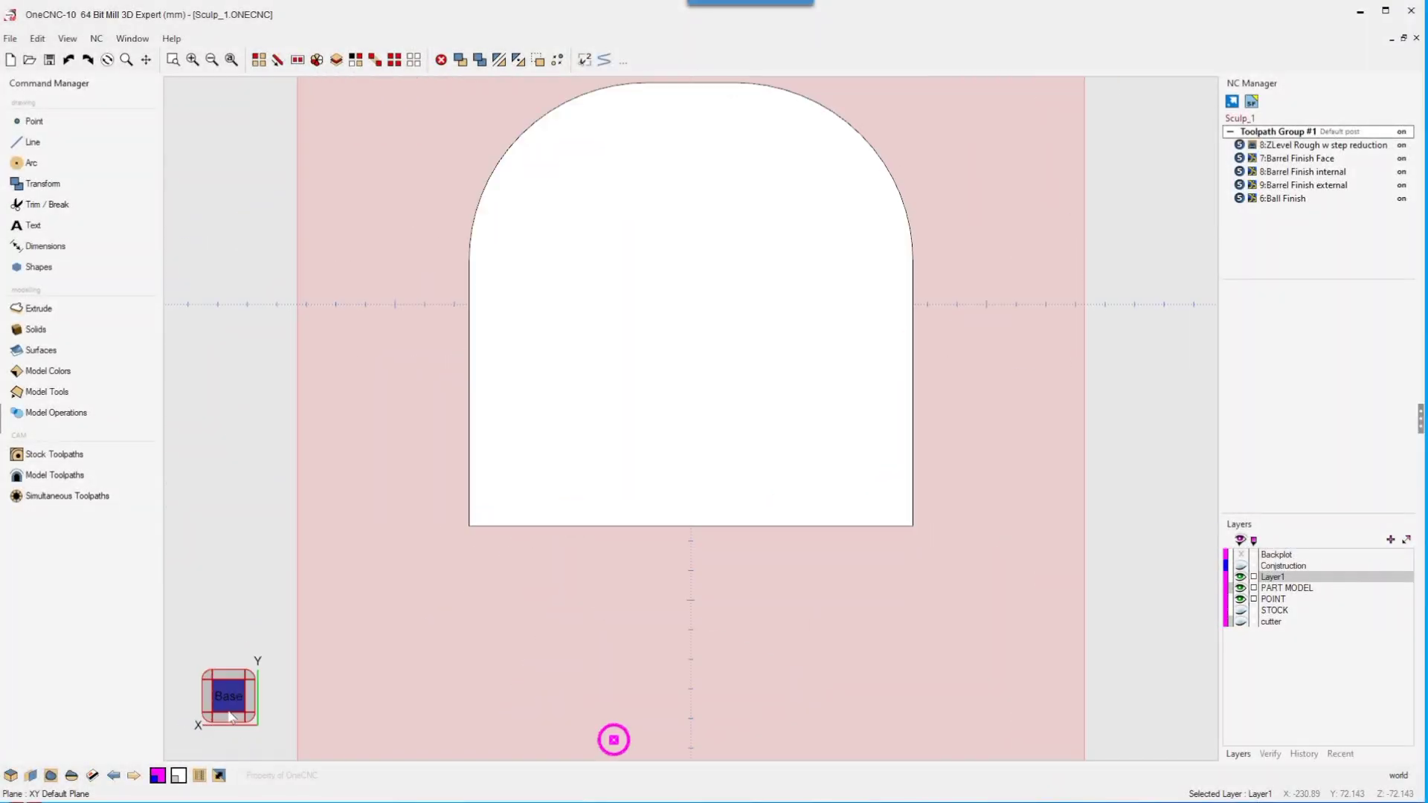
left_click(250, 679)
left_click(241, 684)
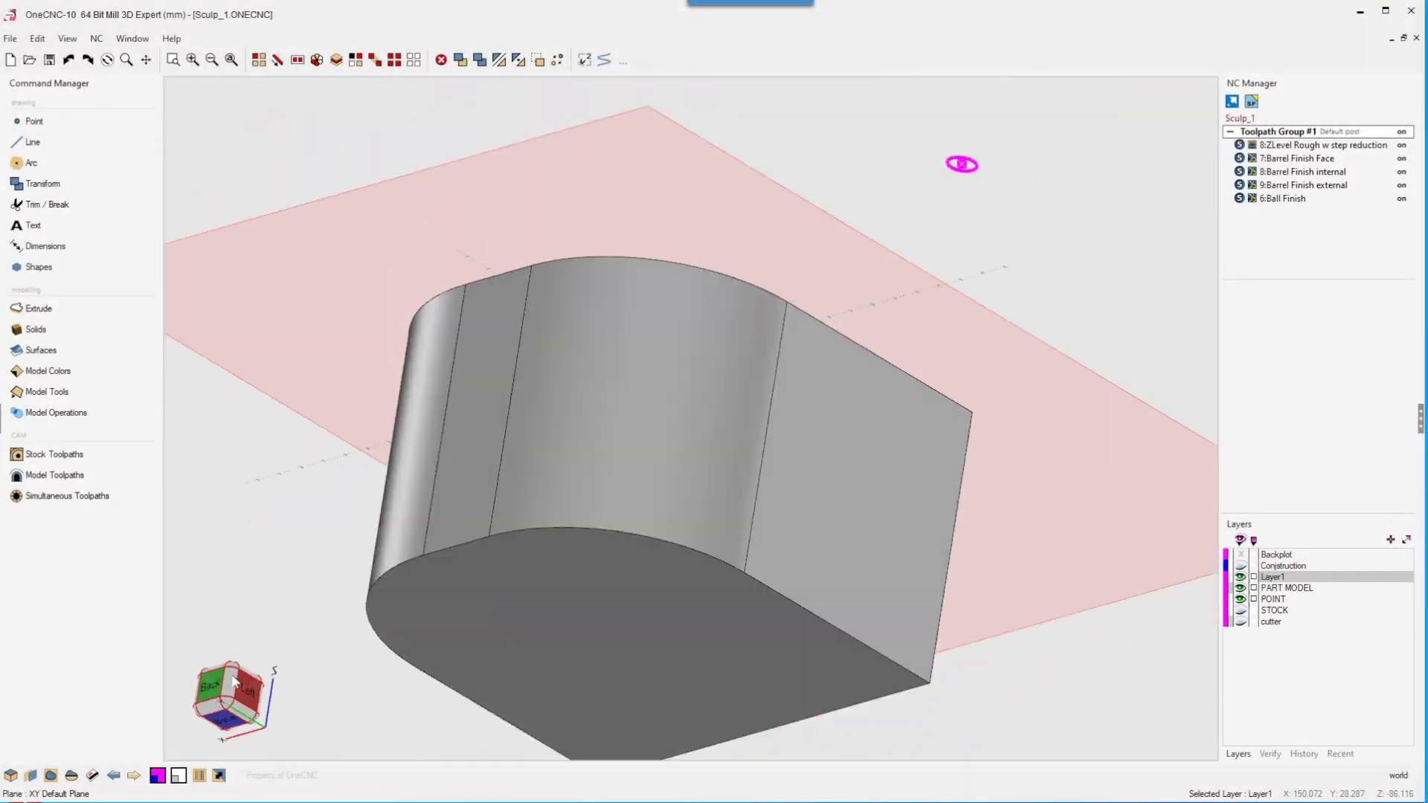
left_click(230, 676)
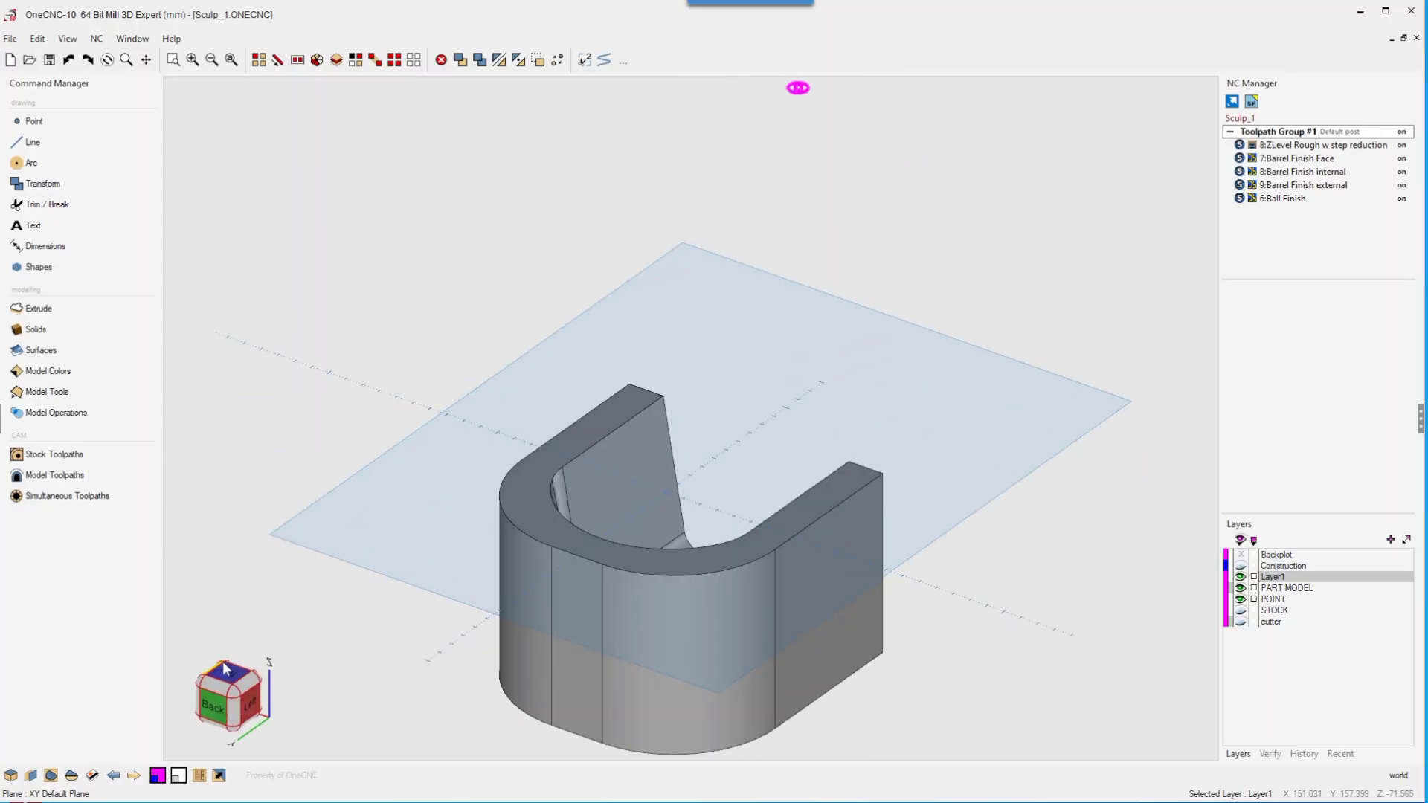
left_click(224, 667)
left_click(227, 673)
left_click(239, 695)
left_click(253, 720)
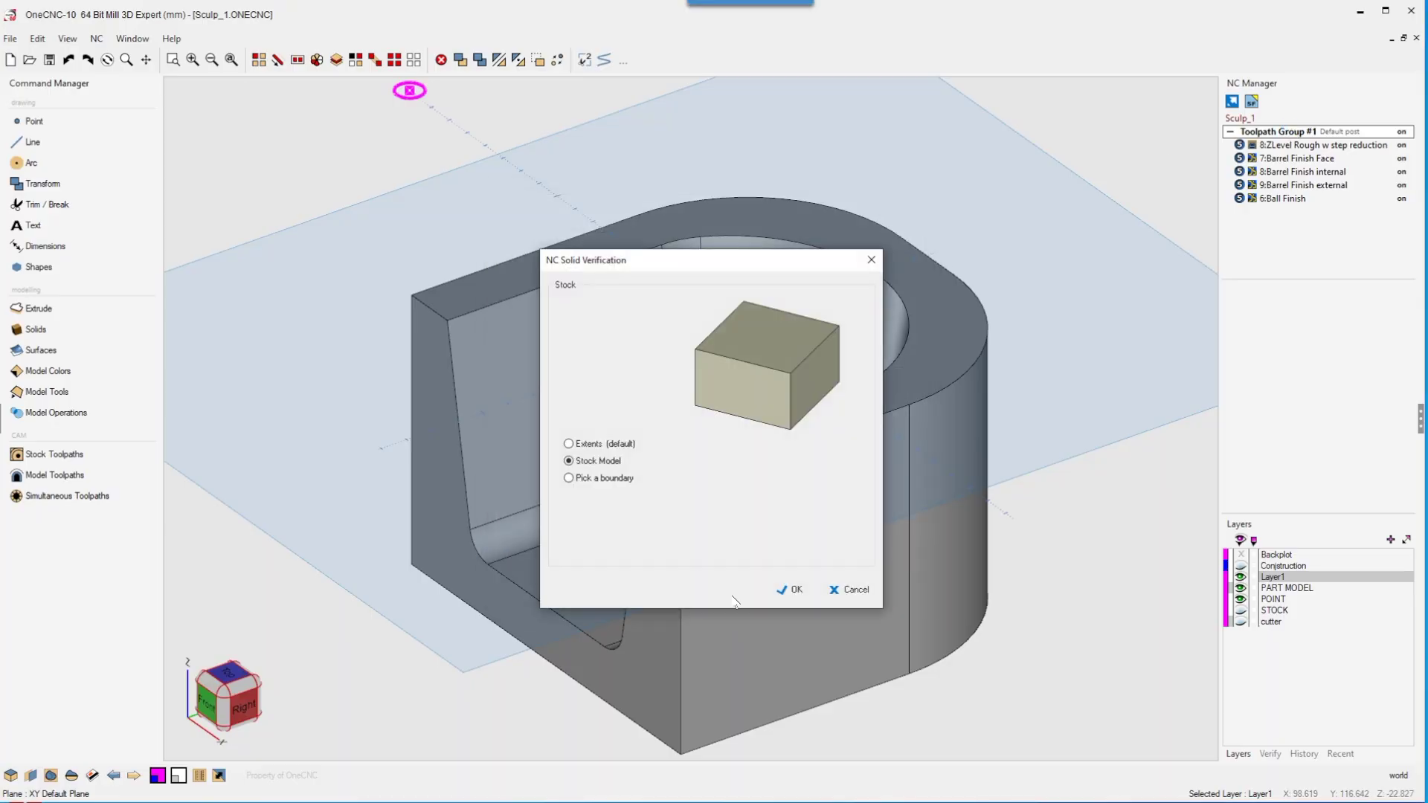
left_click(784, 592)
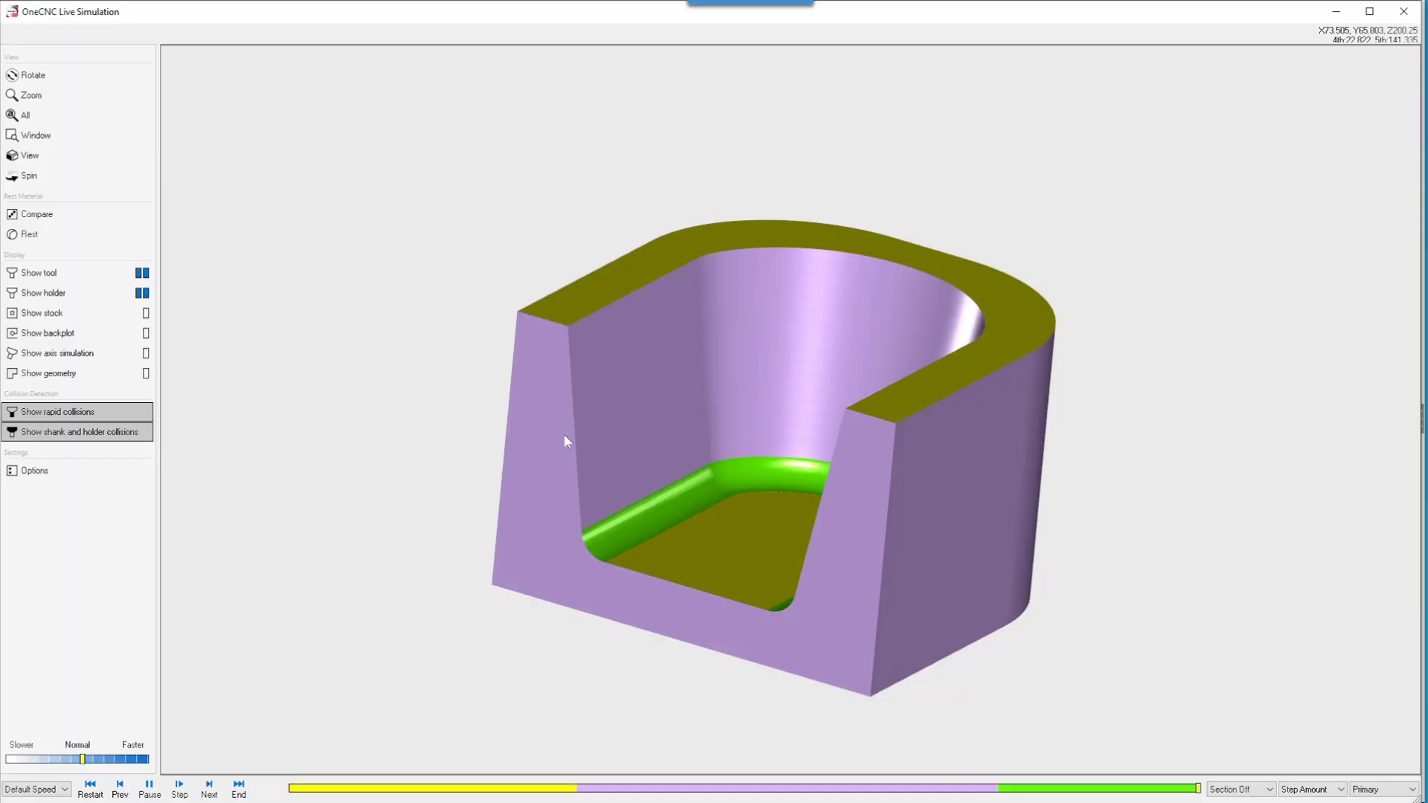
- Orbit and zoom the machined Sculp_1 part, then fit the whole part back into view
left_click_drag(248, 174, 539, 568)
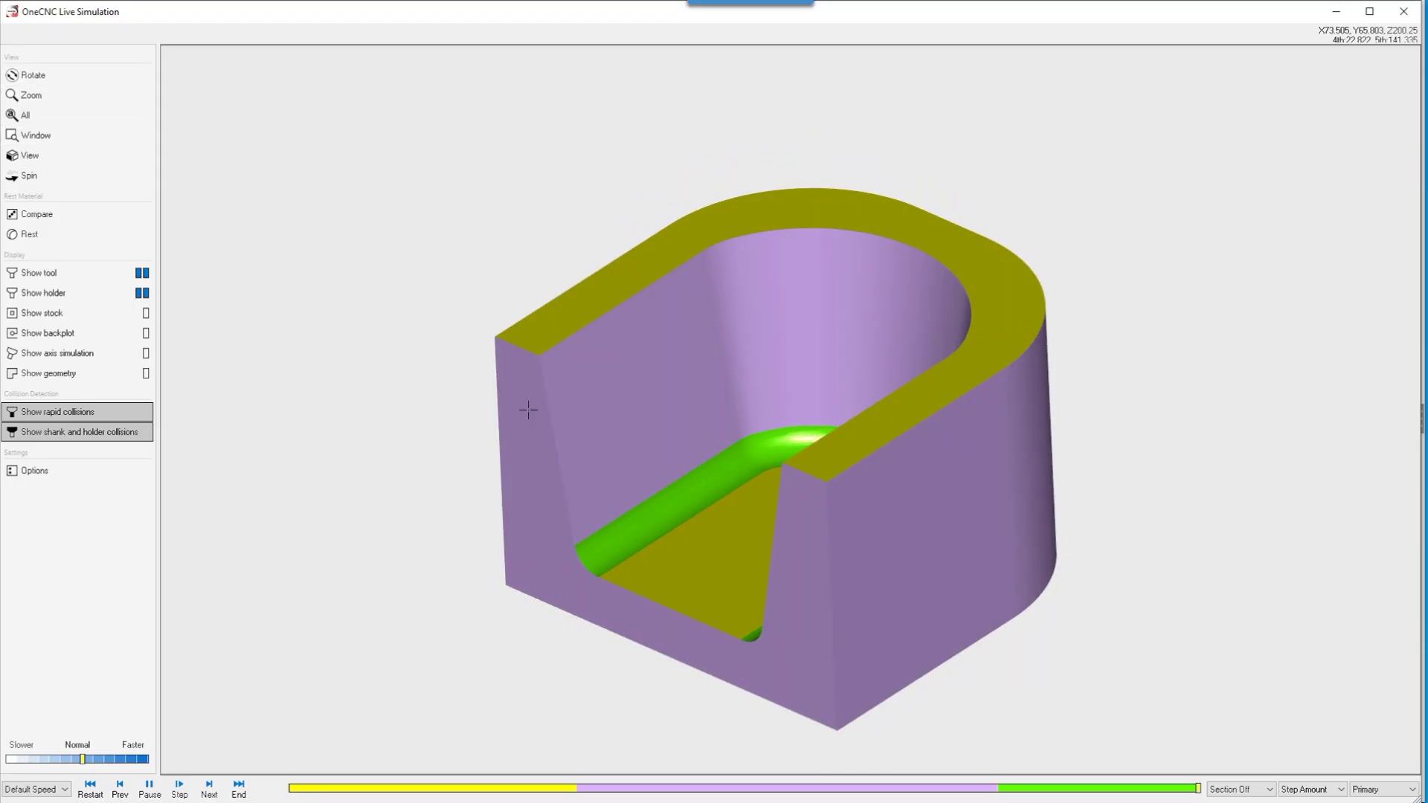
scroll(626, 308, "up", 5)
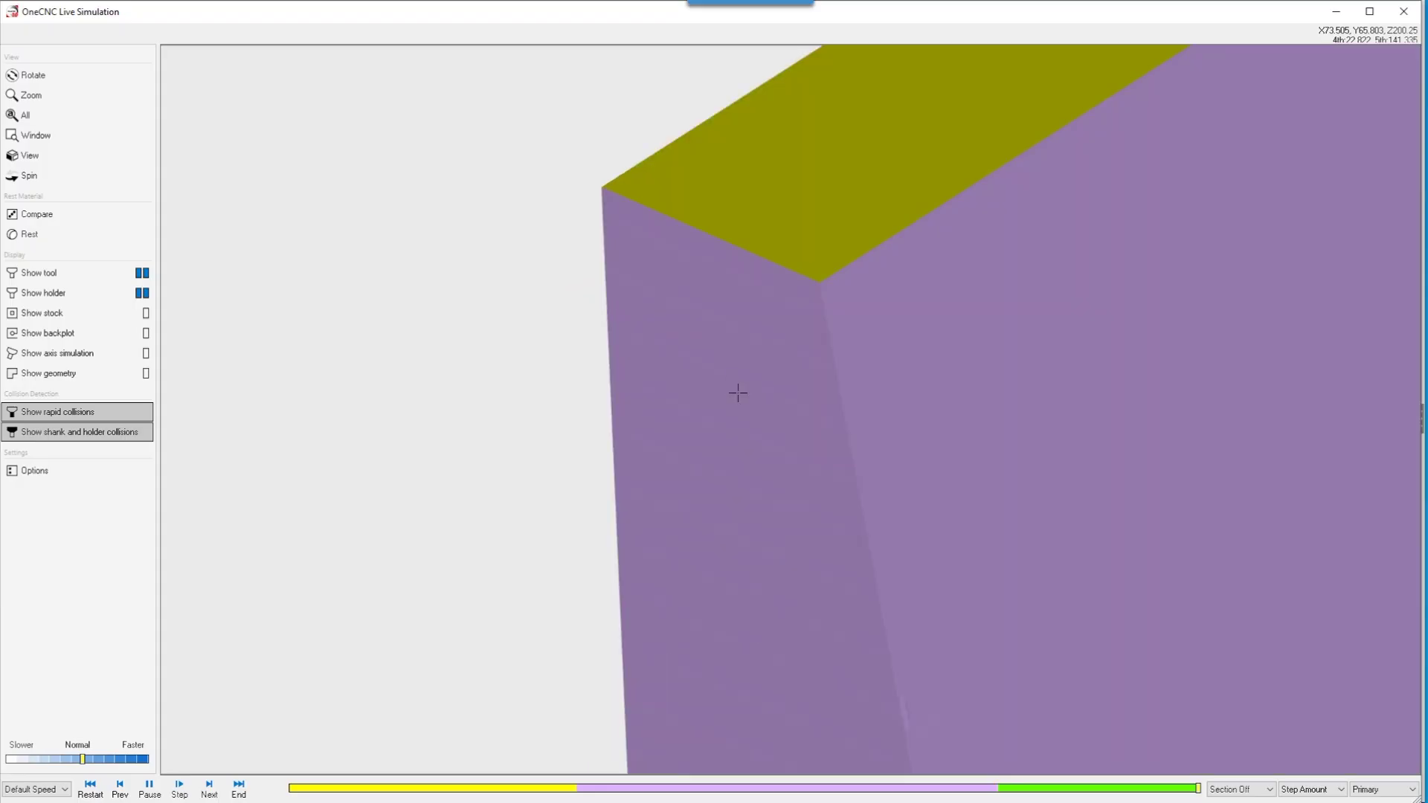
left_click(25, 116)
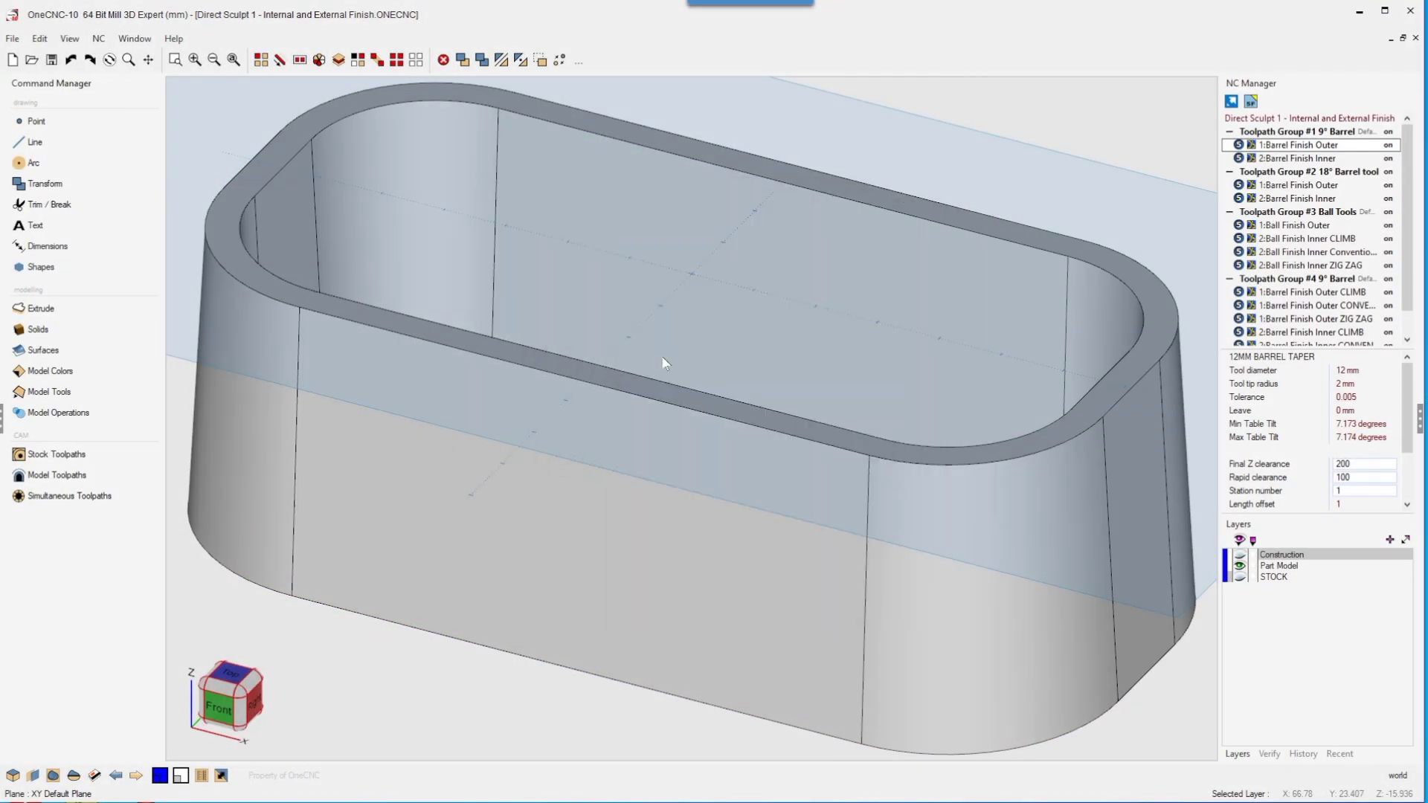
- Confirm the stock model and run the Live Simulation of the ring part's toolpaths
left_click(790, 591)
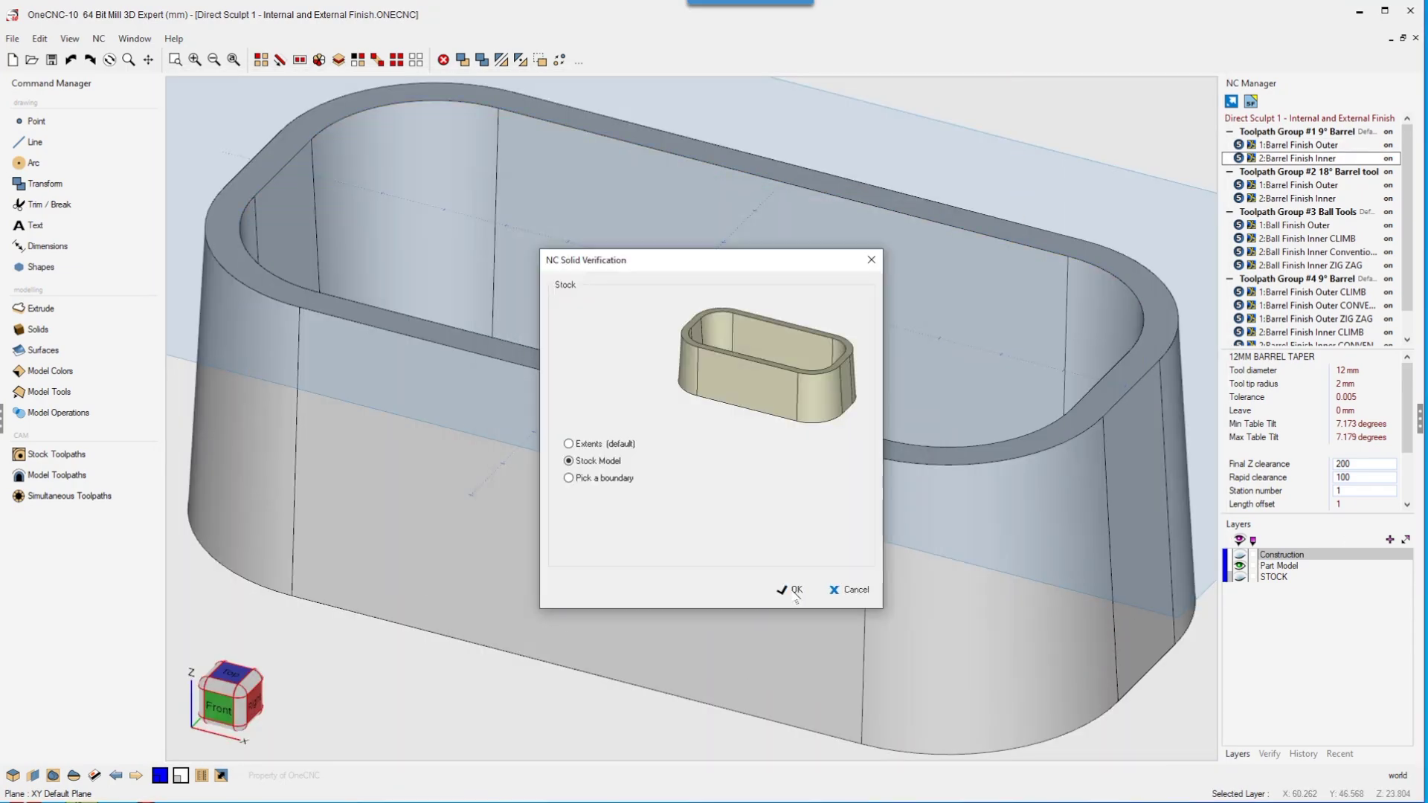
left_click(791, 590)
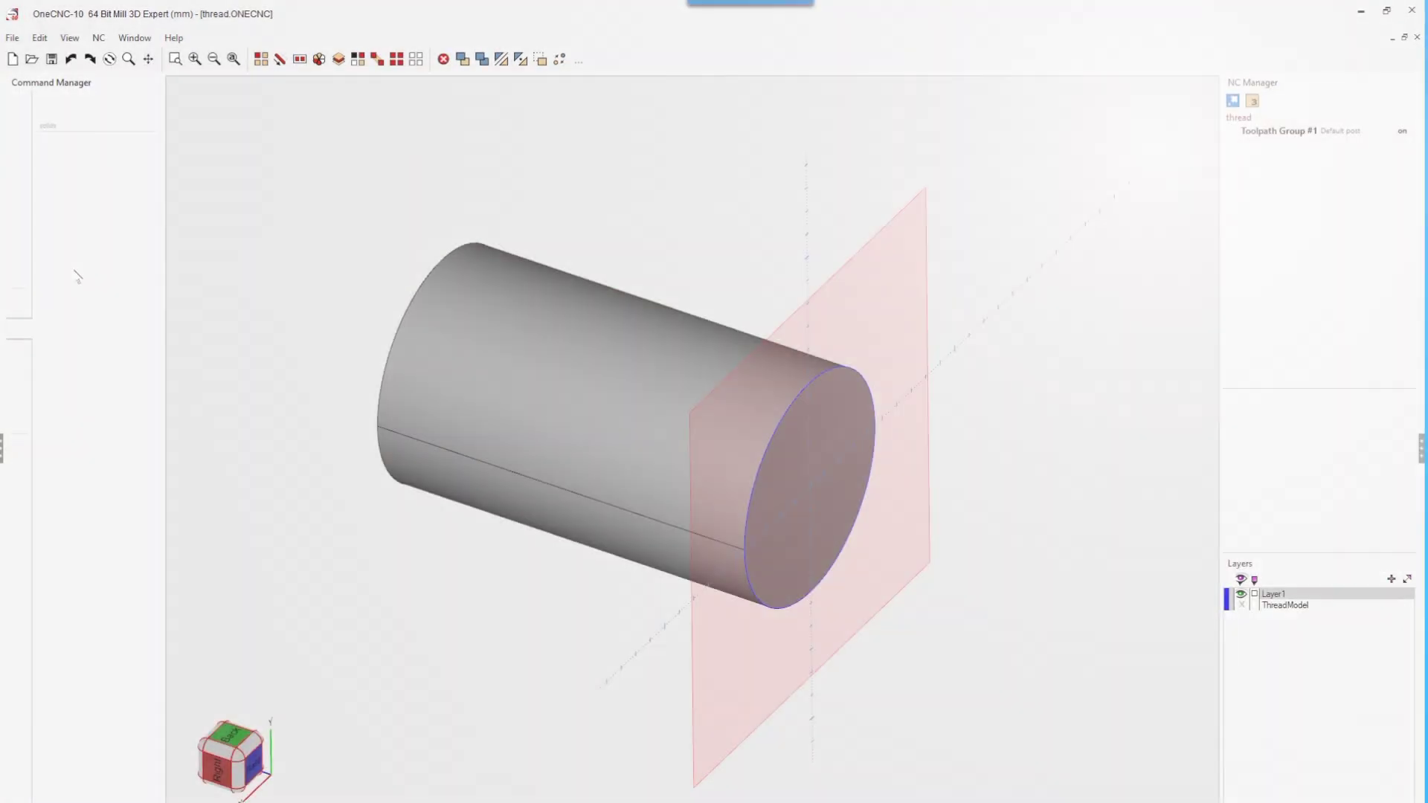
- Add a 90x4 external thread to the cylinder, then begin opening the express pocket project
left_click(77, 269)
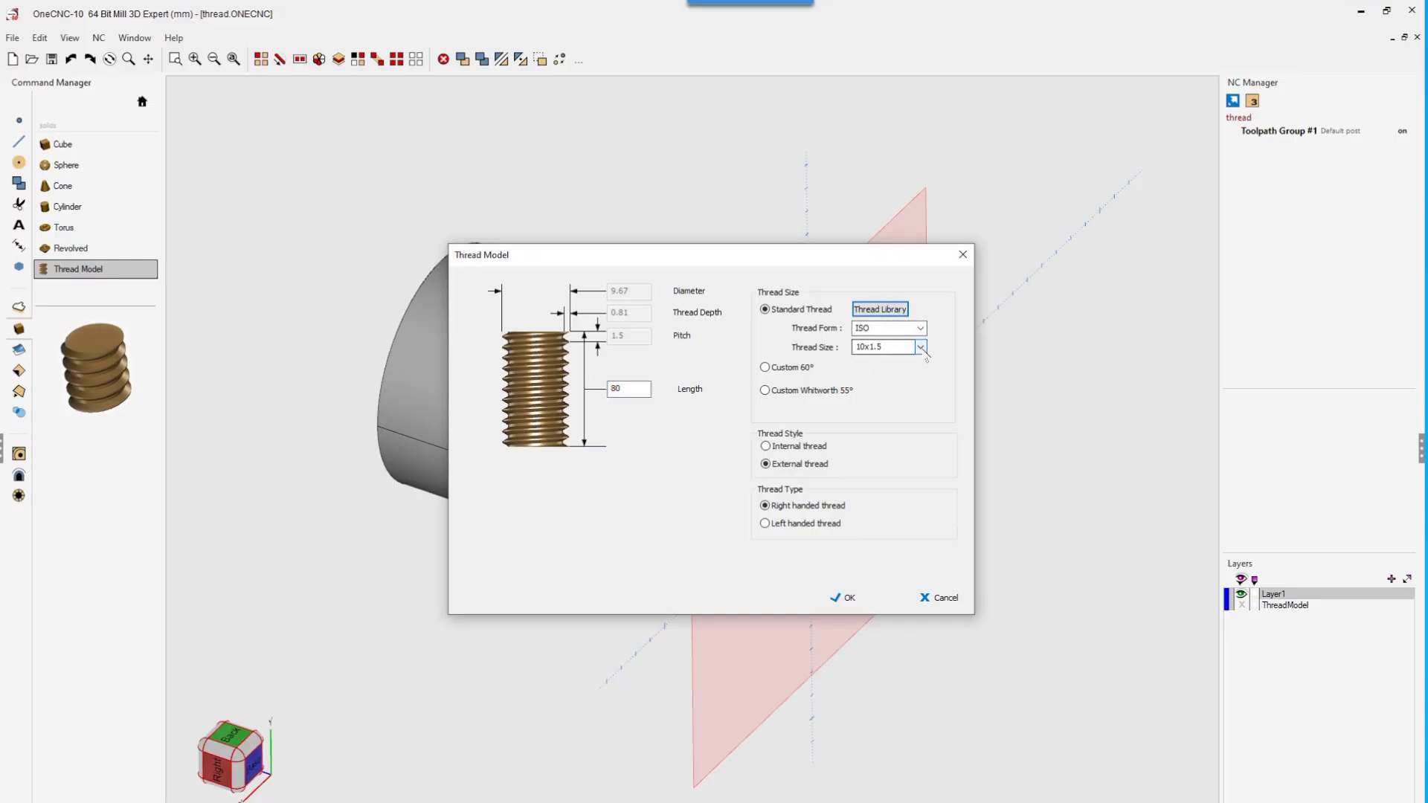
left_click(922, 349)
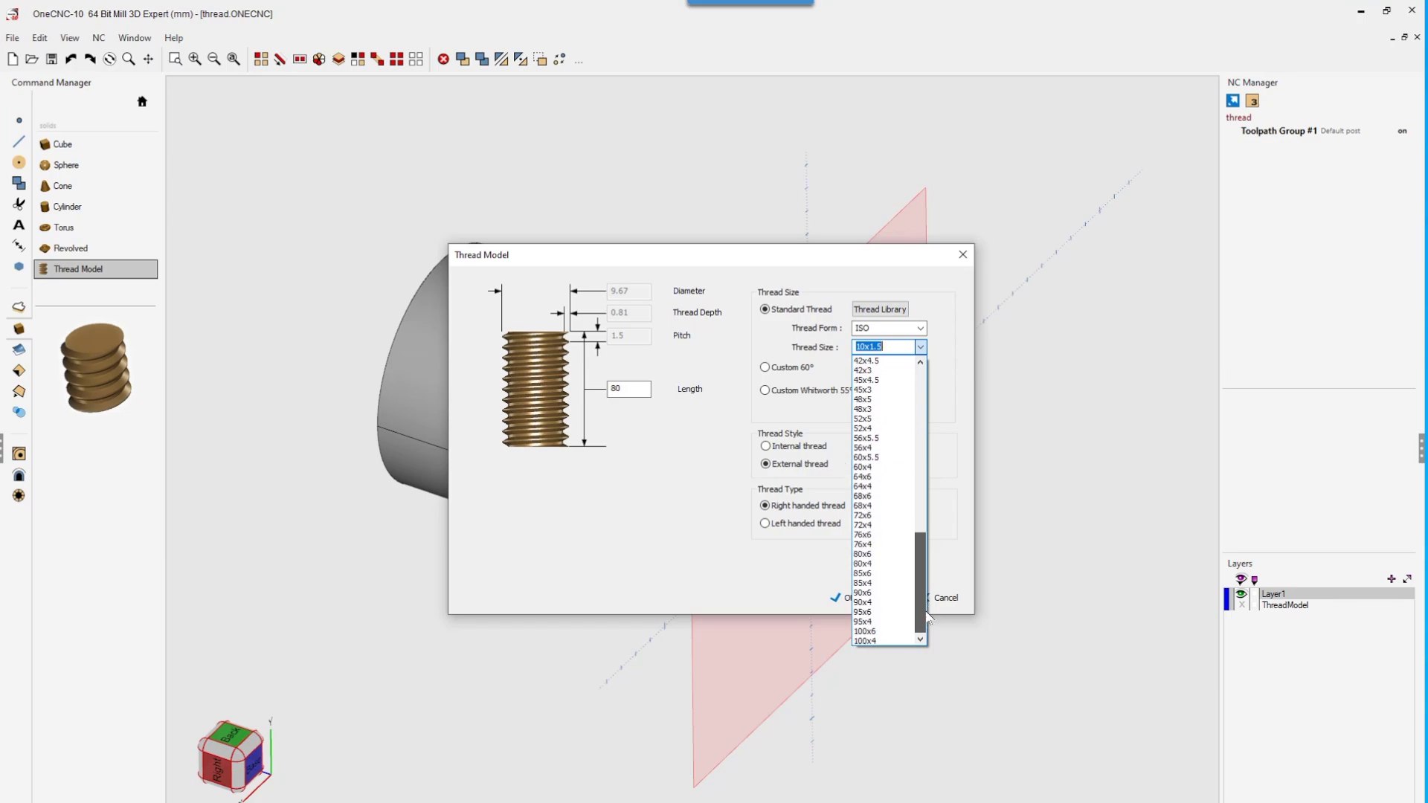
left_click(862, 603)
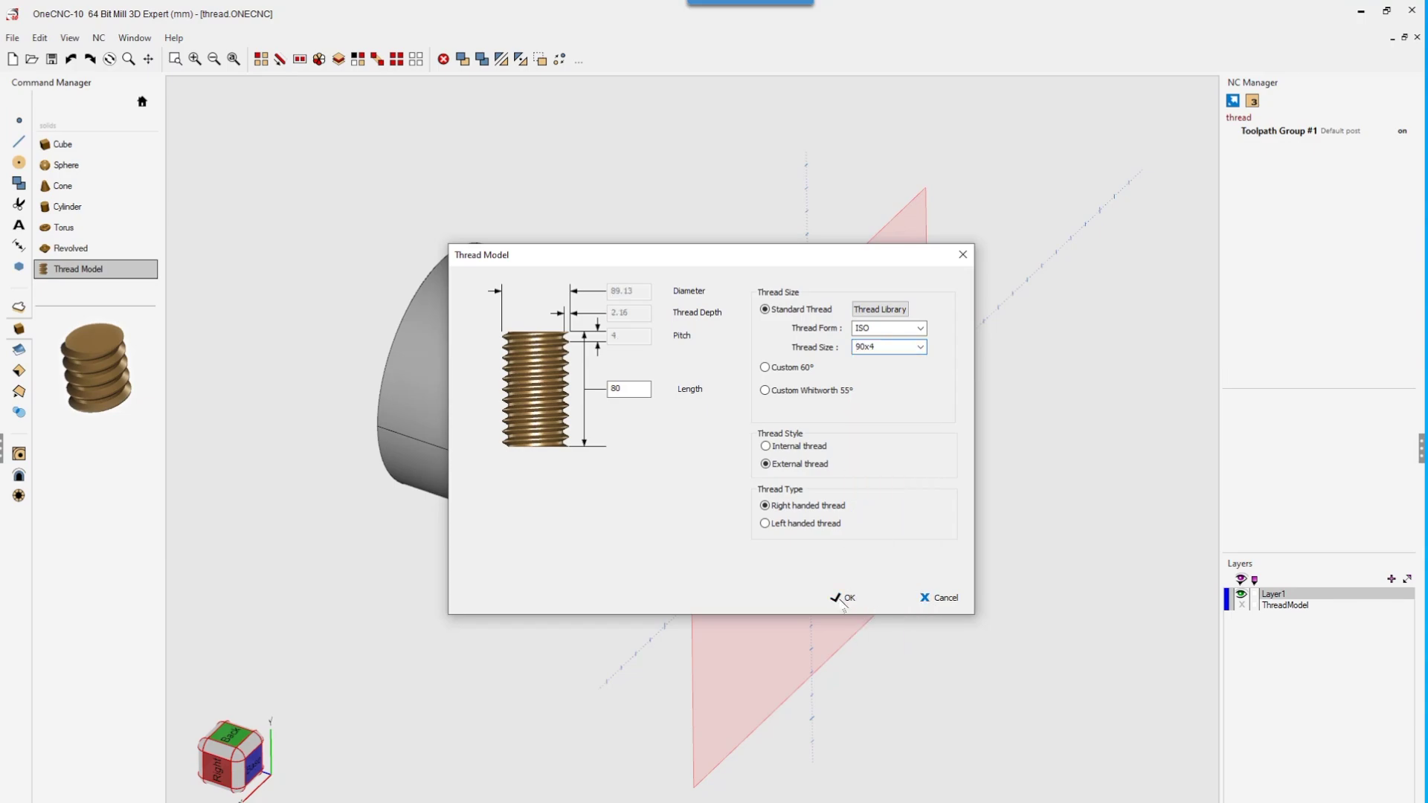
left_click(844, 600)
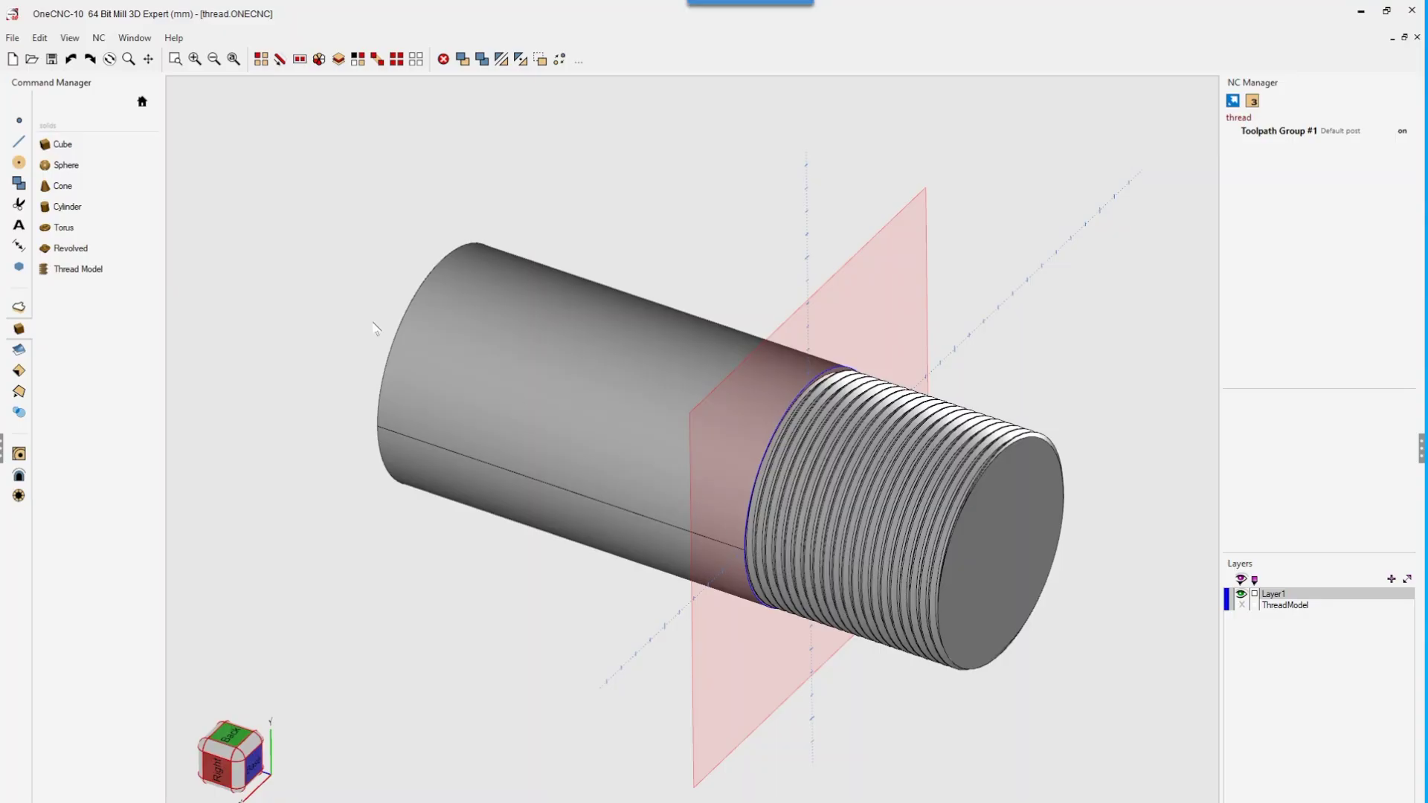
left_click(17, 41)
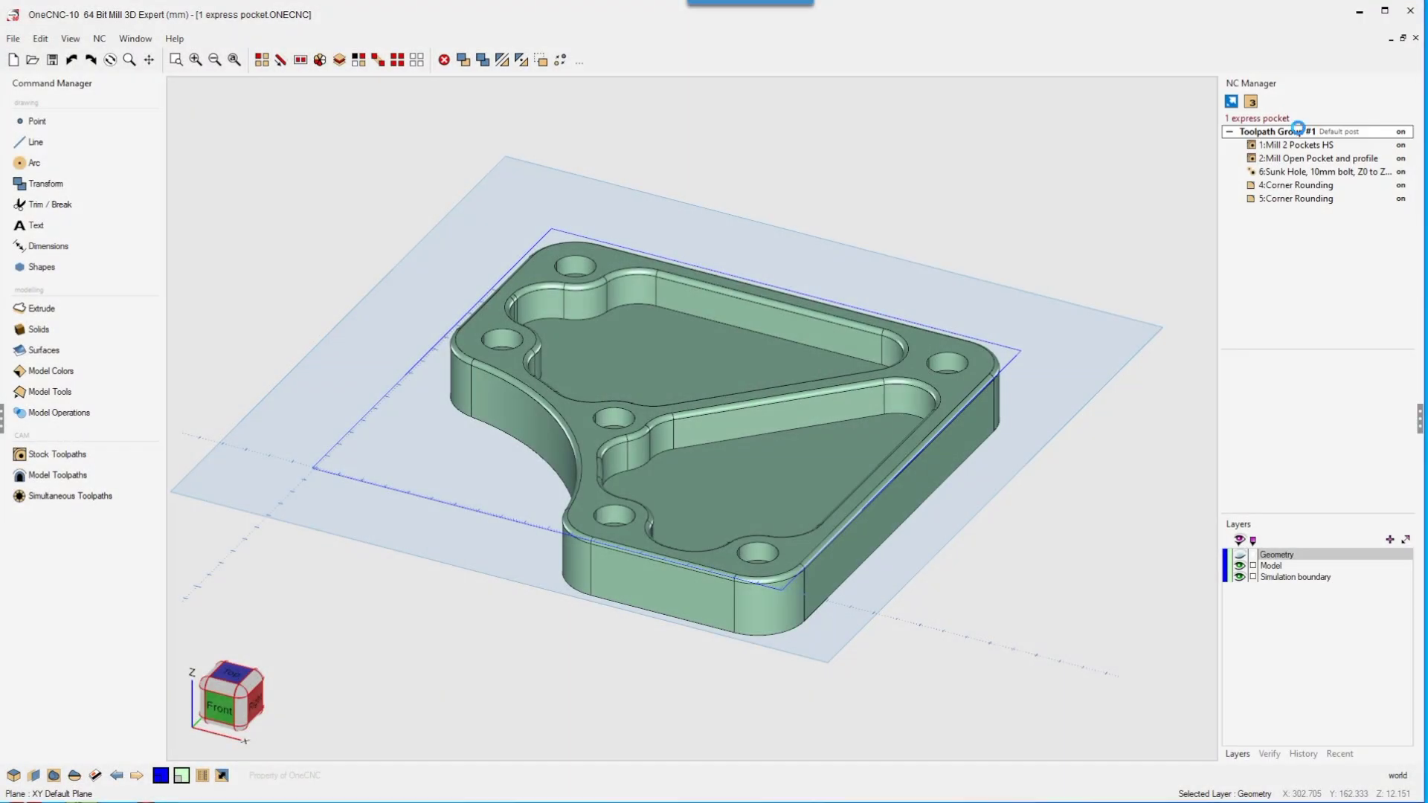
- Solid-simulate the express pocket toolpath group using Extents stock
double_click(1293, 131)
left_click(550, 255)
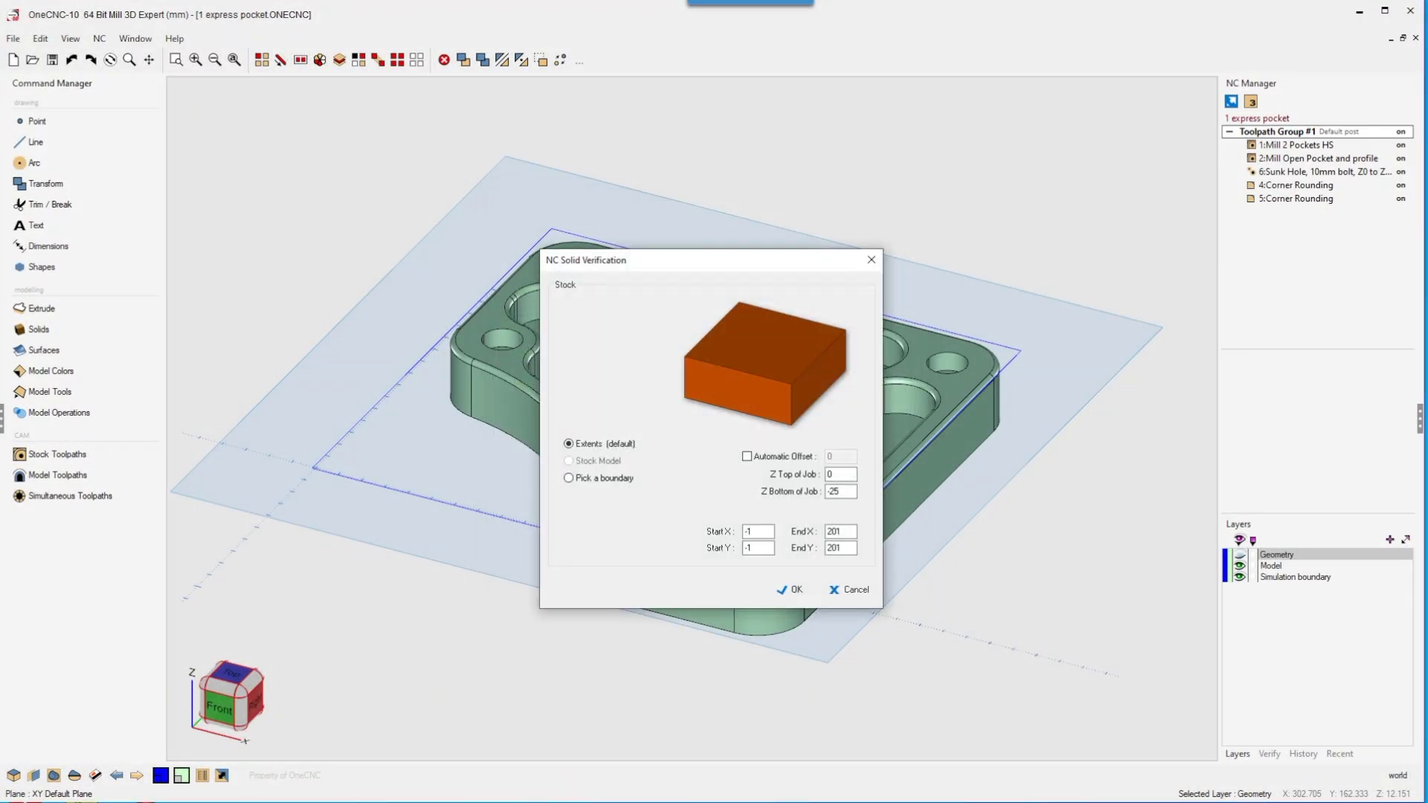
left_click(782, 589)
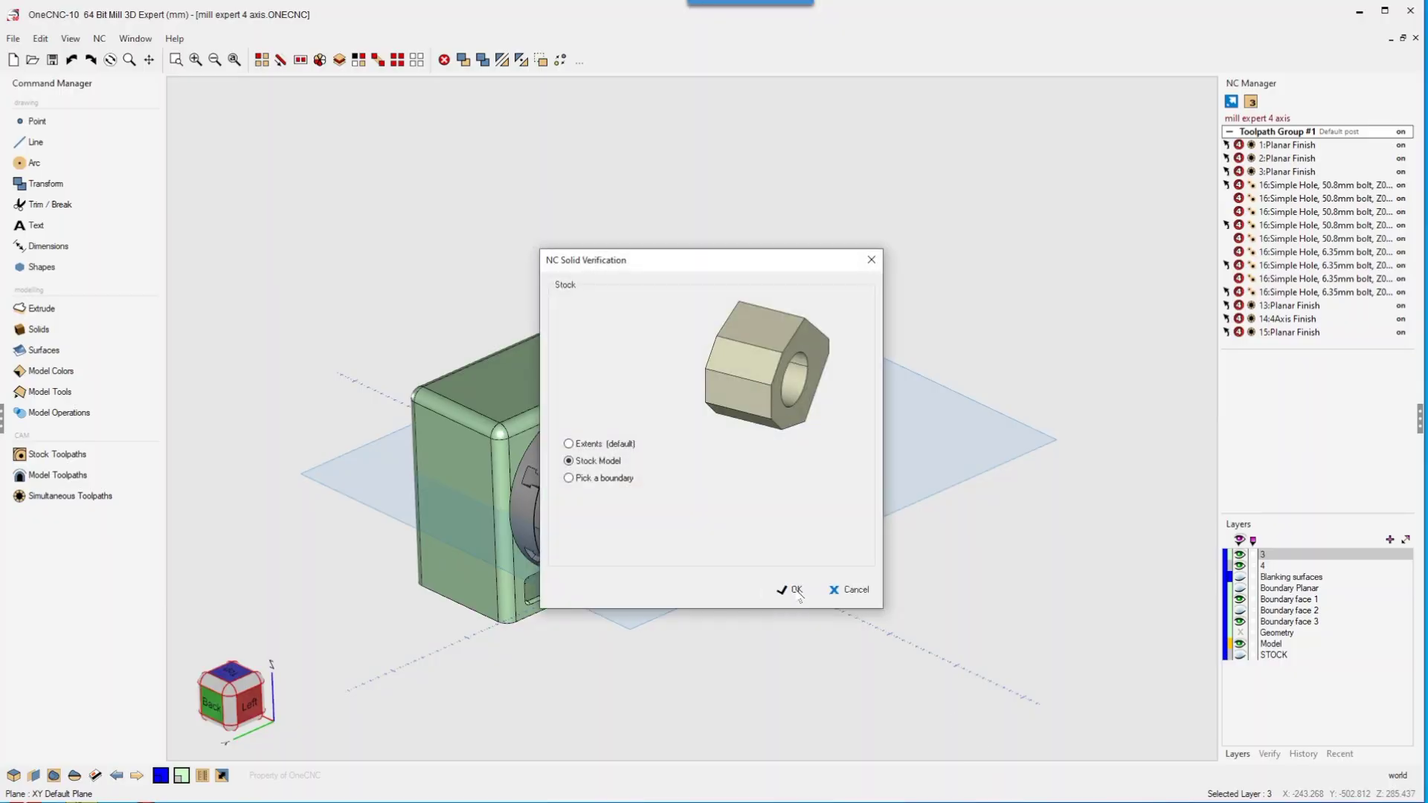
- Simulate Toolpath Group #1 on the hexagonal stock model, dismissing the warning note
left_click(794, 590)
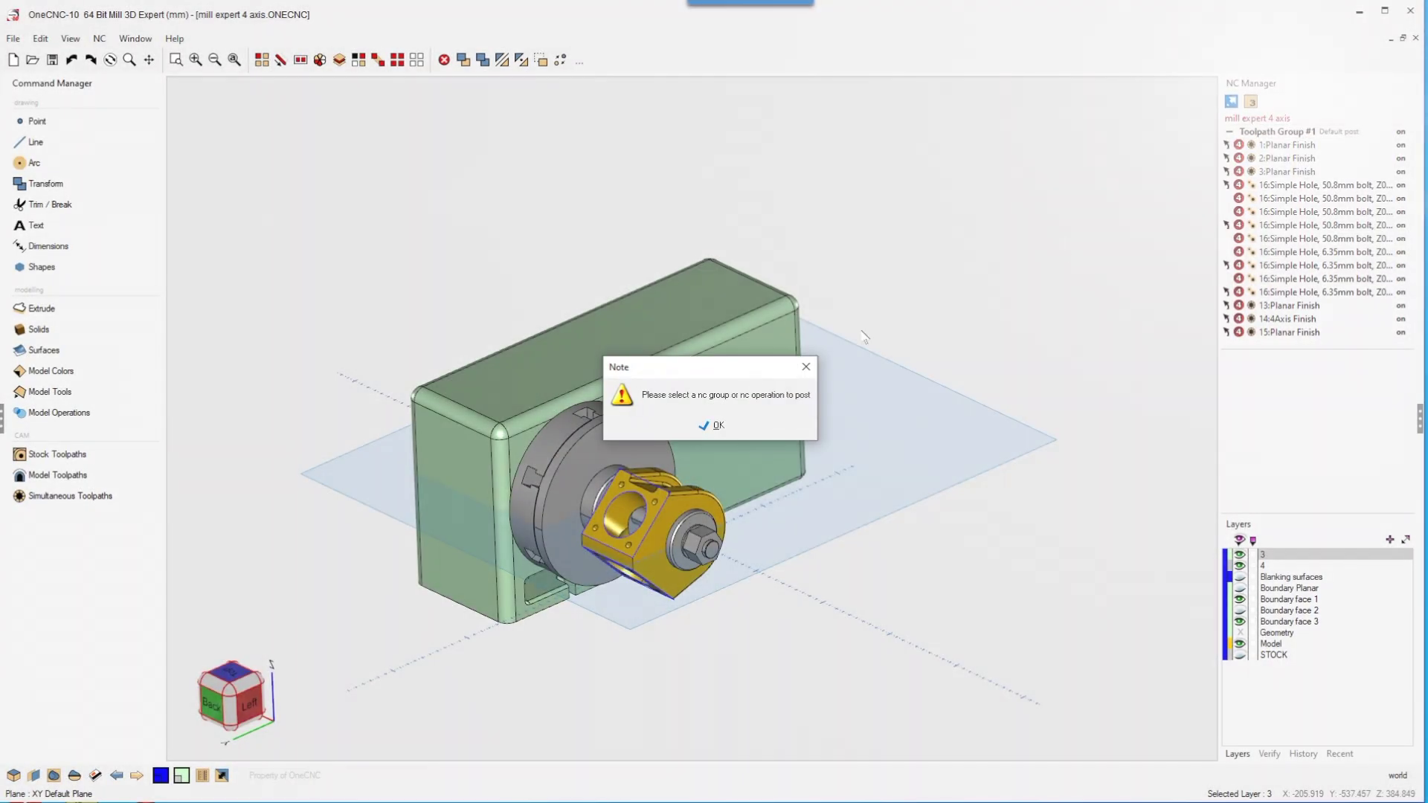
key("Return")
left_click(1308, 131)
left_click(841, 593)
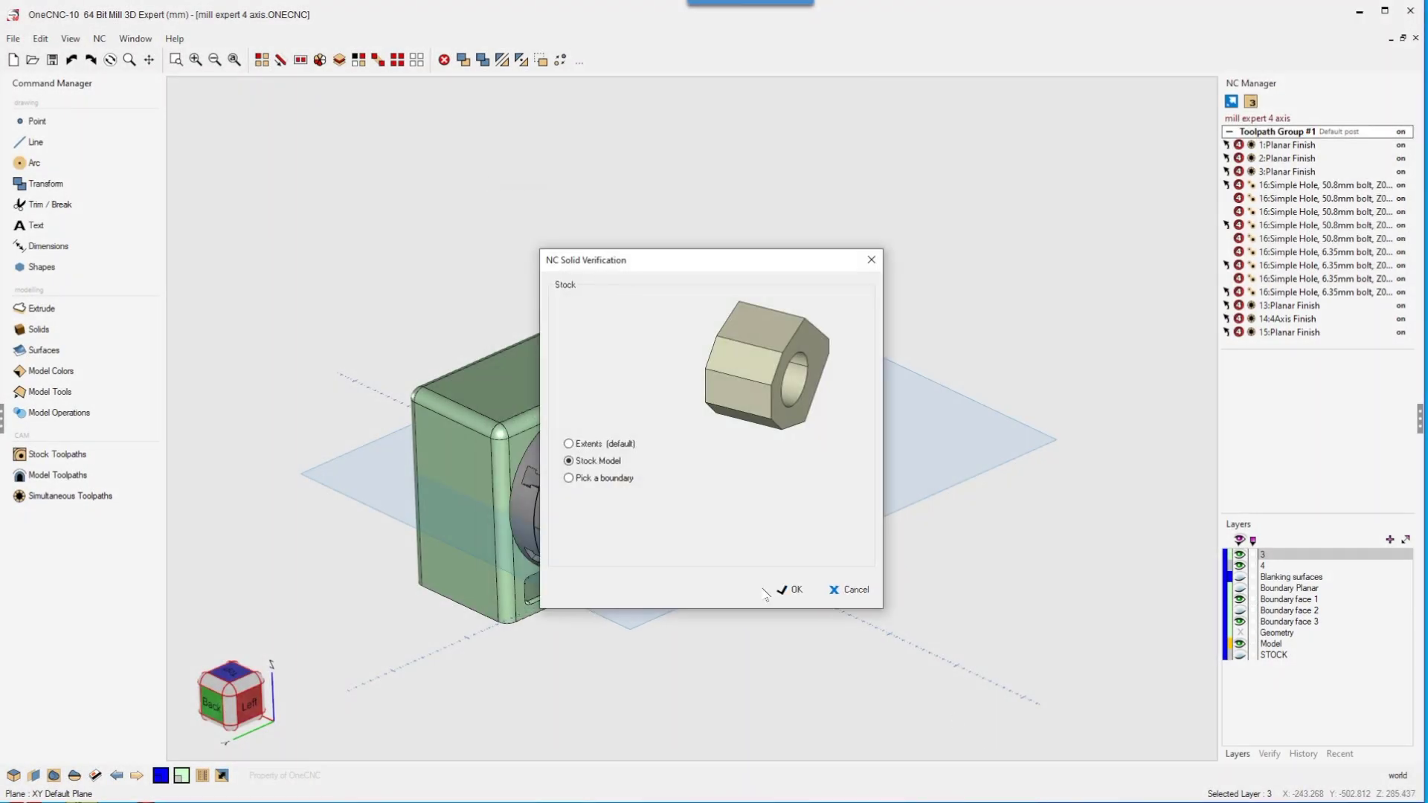
left_click(794, 590)
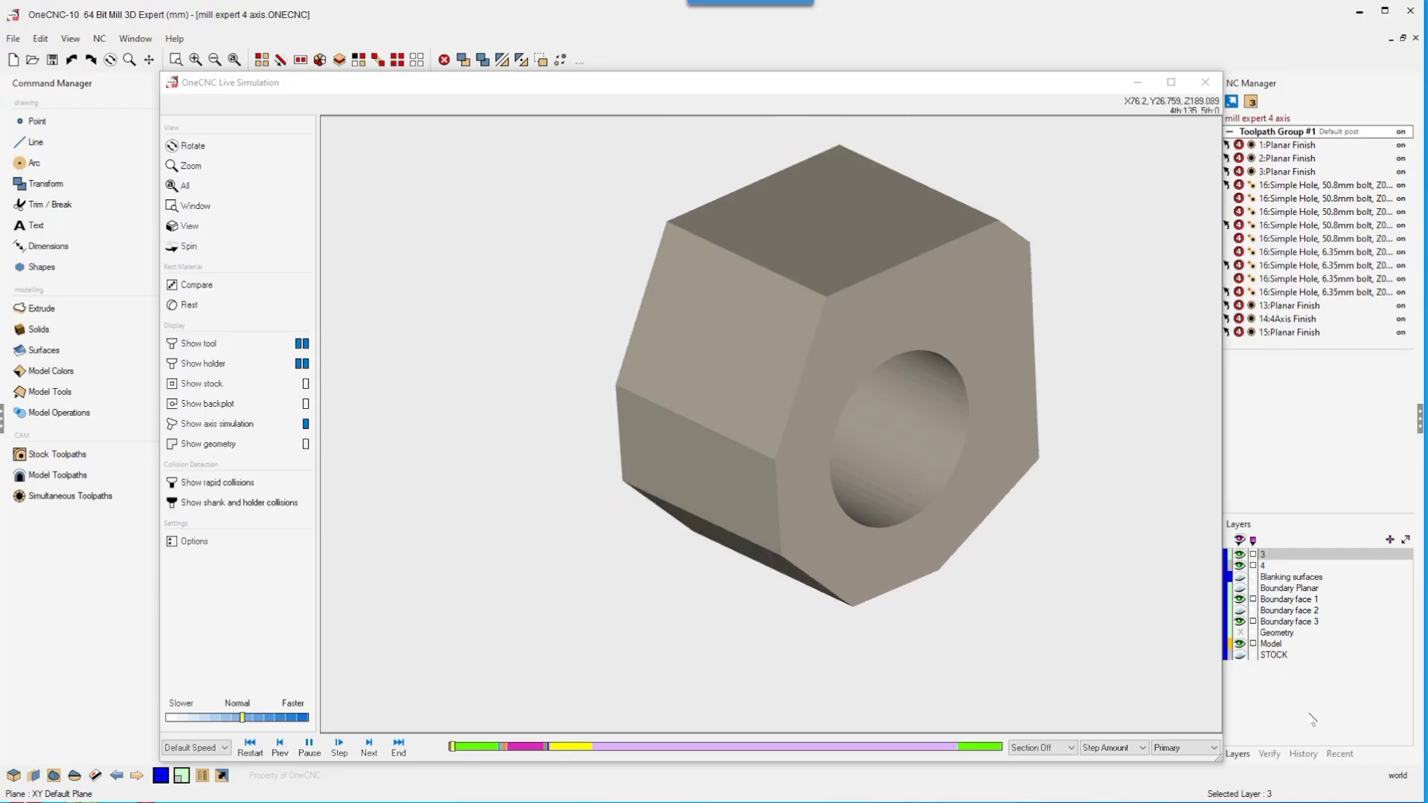